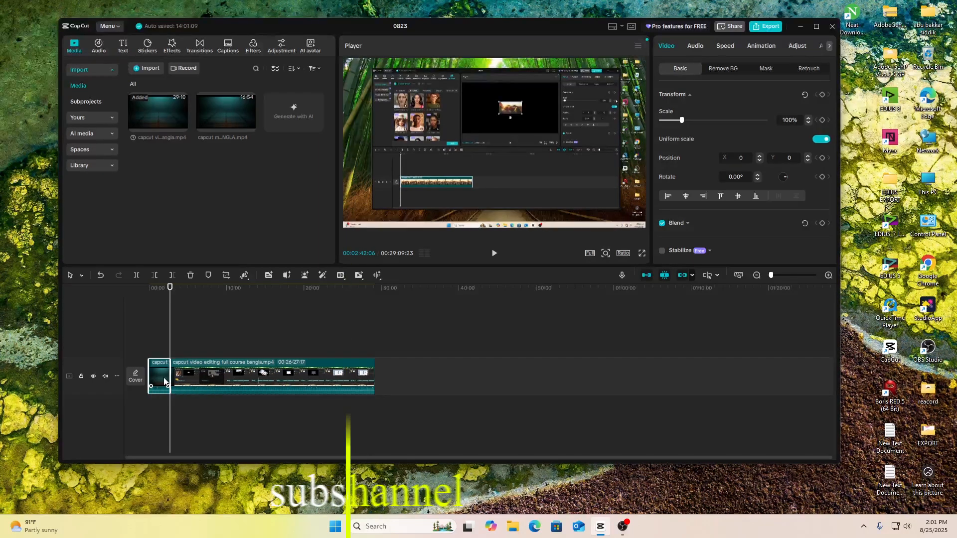
# Step: Delete the short clip at the start of the timeline and move the playhead to about 30 seconds in the remaining clip
pyautogui.press('Delete')
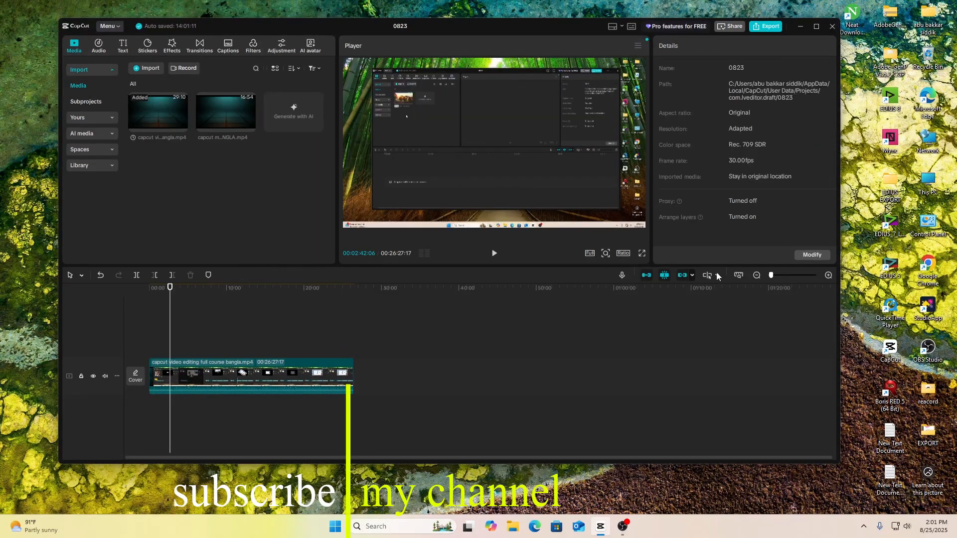
pyautogui.moveTo(772, 276); pyautogui.dragTo(784, 276)
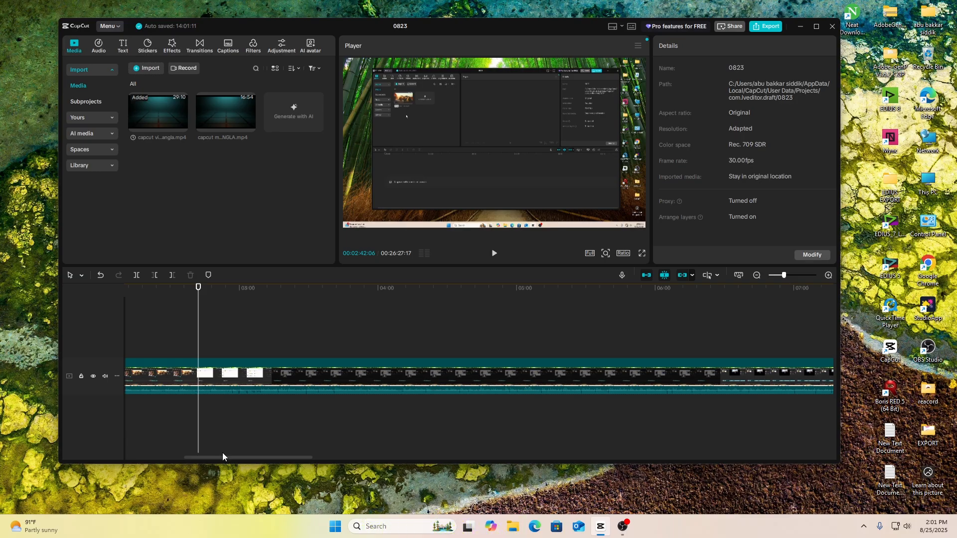
pyautogui.moveTo(228, 452); pyautogui.dragTo(118, 456)
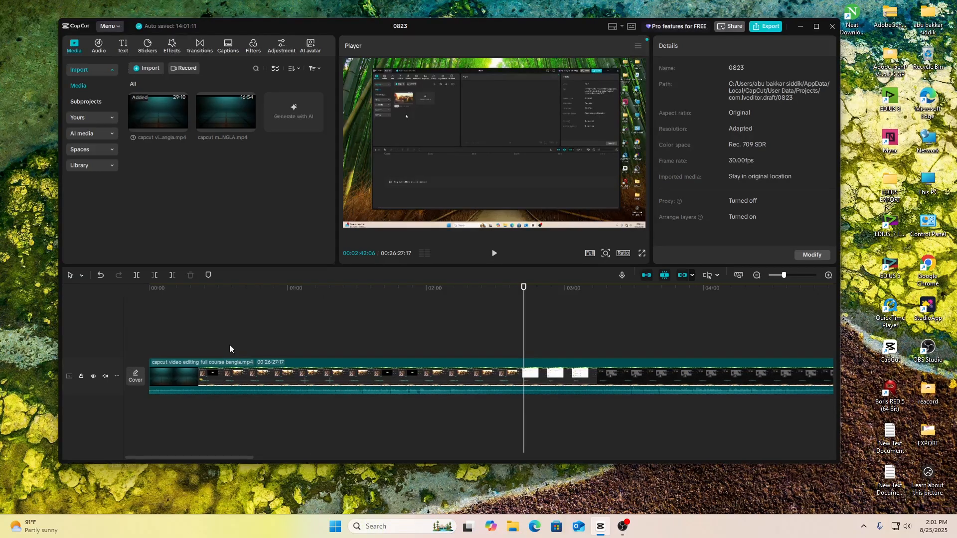
pyautogui.moveTo(524, 295); pyautogui.dragTo(221, 323)
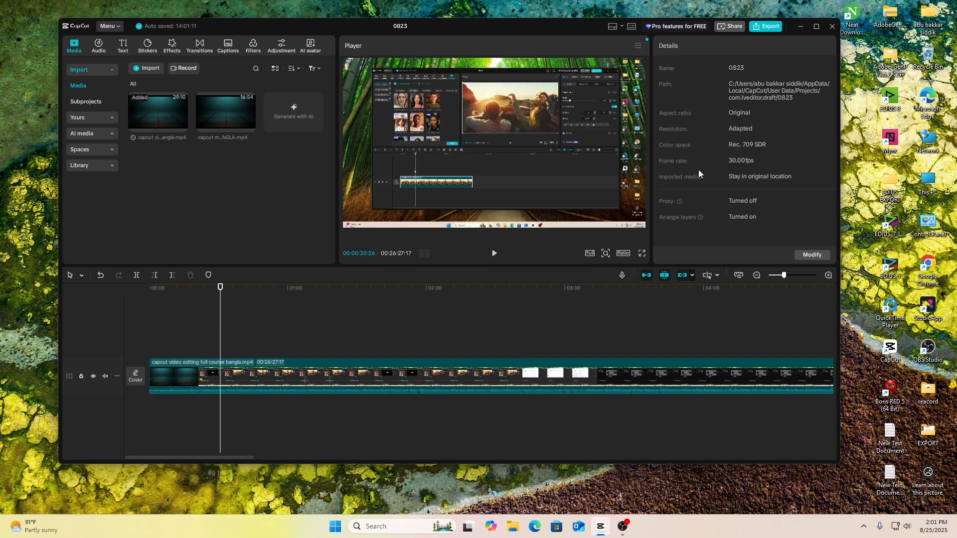
# Step: Browse the entrance (In) animations available for the course video clip on the timeline
pyautogui.moveTo(397, 384); pyautogui.dragTo(400, 402)
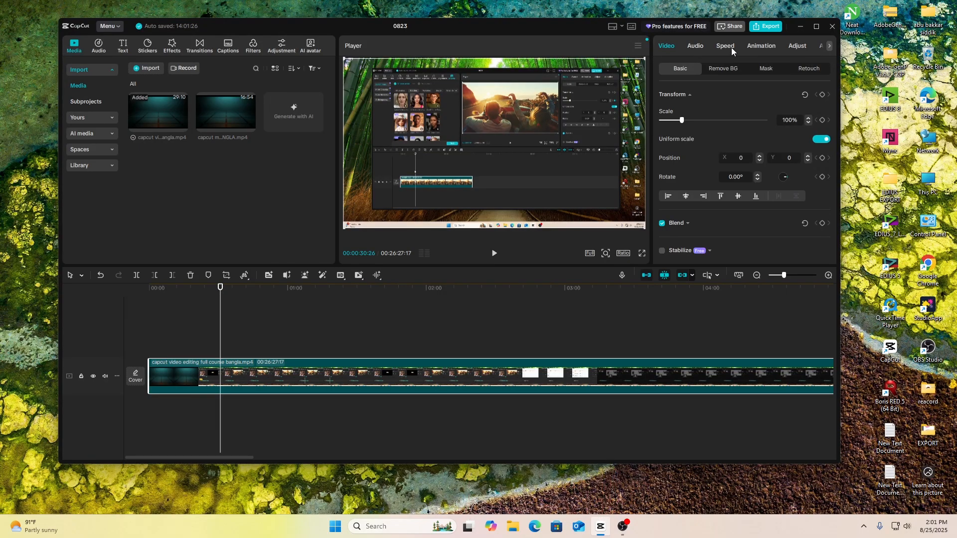
pyautogui.click(759, 45)
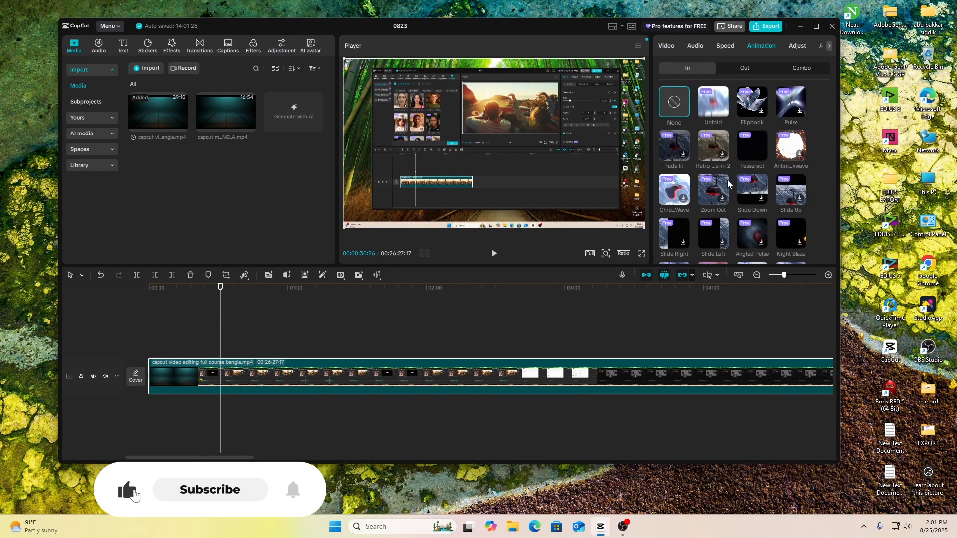
pyautogui.scroll(-5, 728, 189)
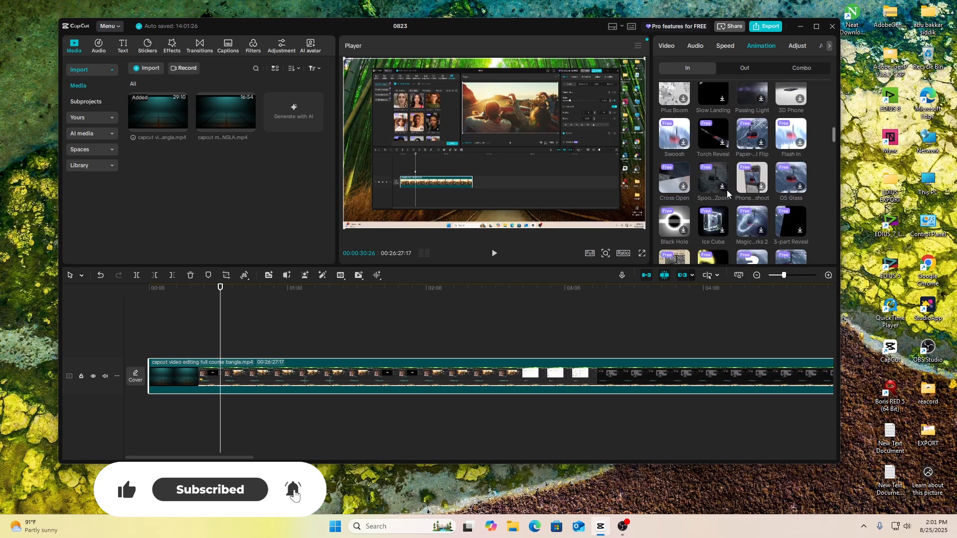
pyautogui.scroll(-3, 724, 188)
pyautogui.scroll(-5, 722, 185)
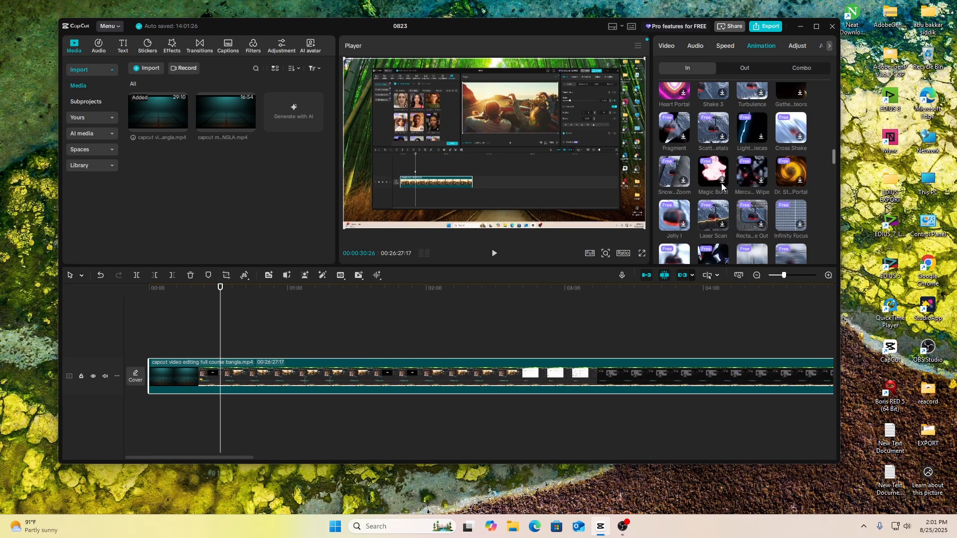
pyautogui.scroll(-5, 720, 187)
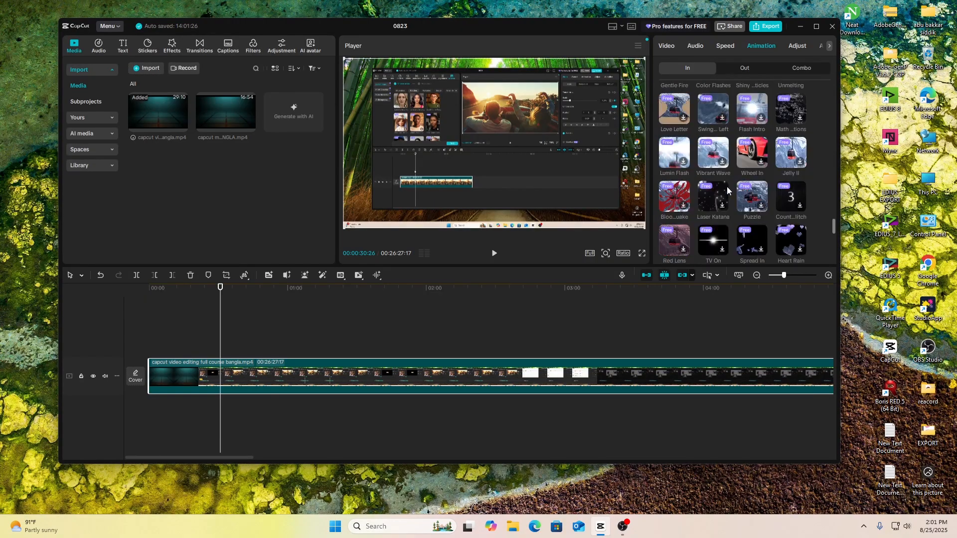
pyautogui.scroll(-5, 727, 187)
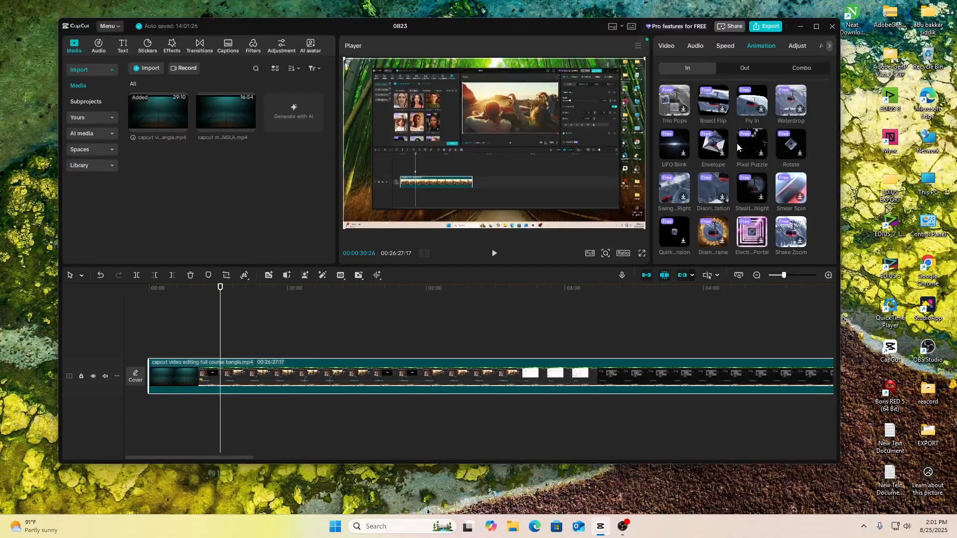
pyautogui.scroll(5, 748, 174)
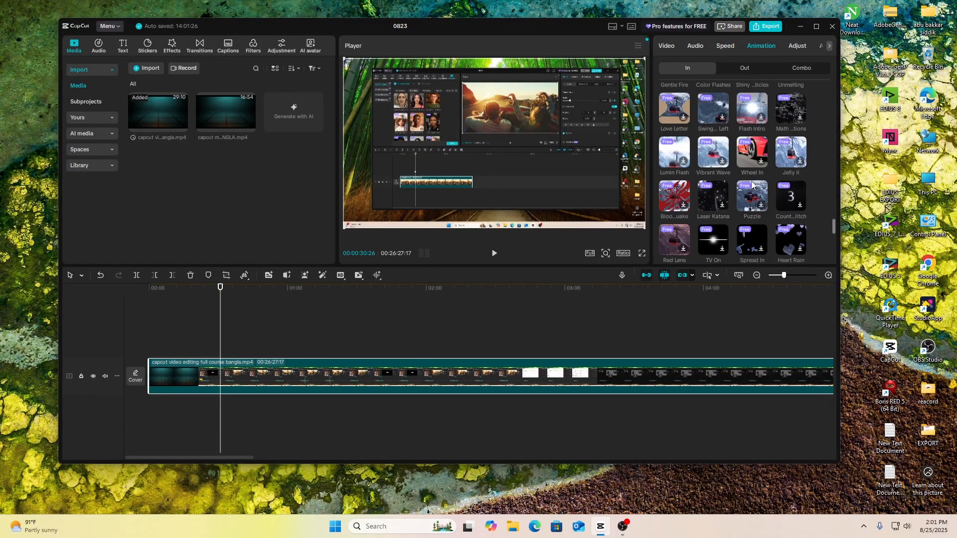
pyautogui.scroll(3, 752, 180)
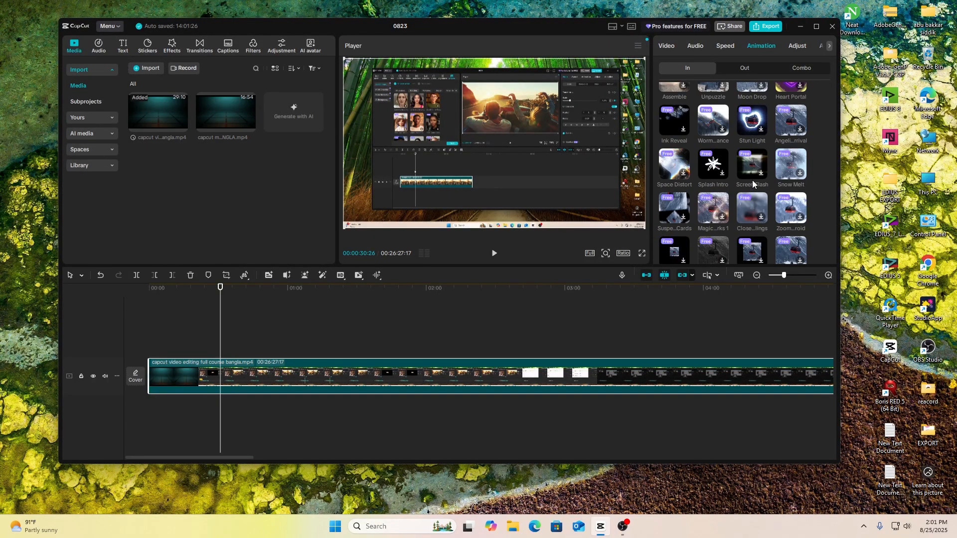
pyautogui.scroll(3, 729, 167)
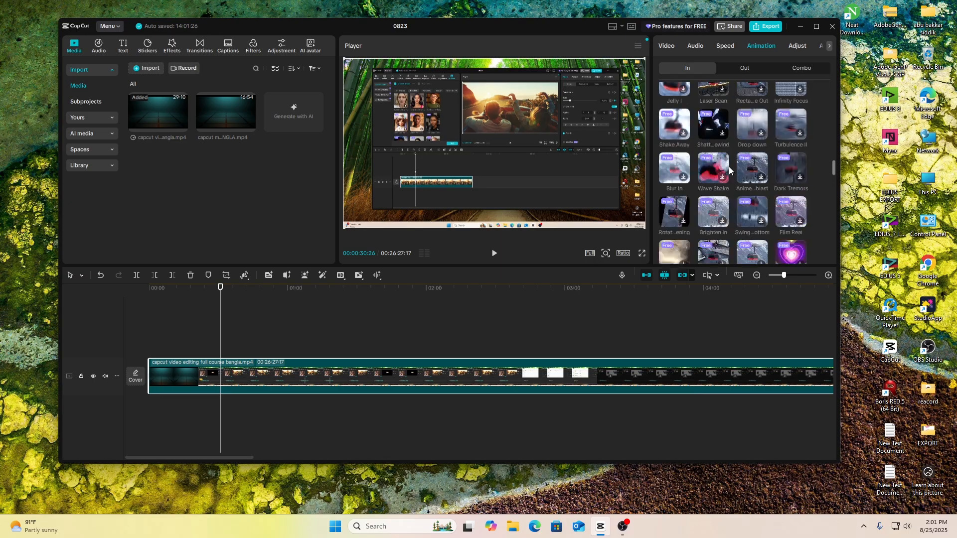
pyautogui.scroll(5, 729, 166)
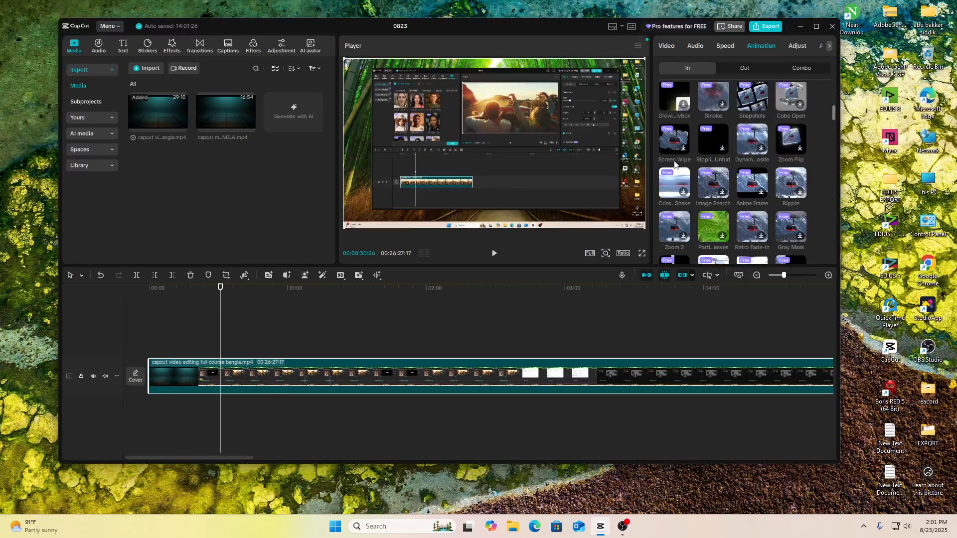
pyautogui.scroll(1, 677, 162)
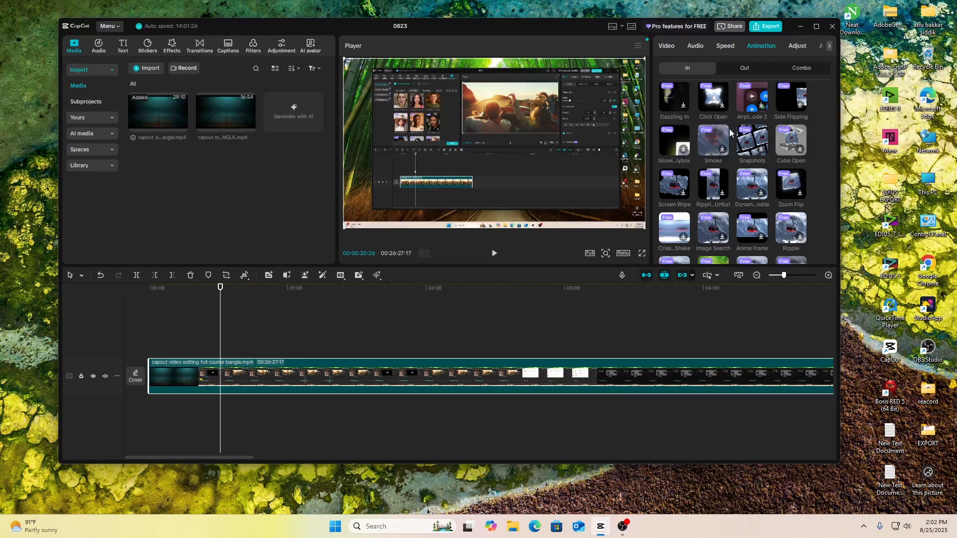
pyautogui.scroll(5, 720, 114)
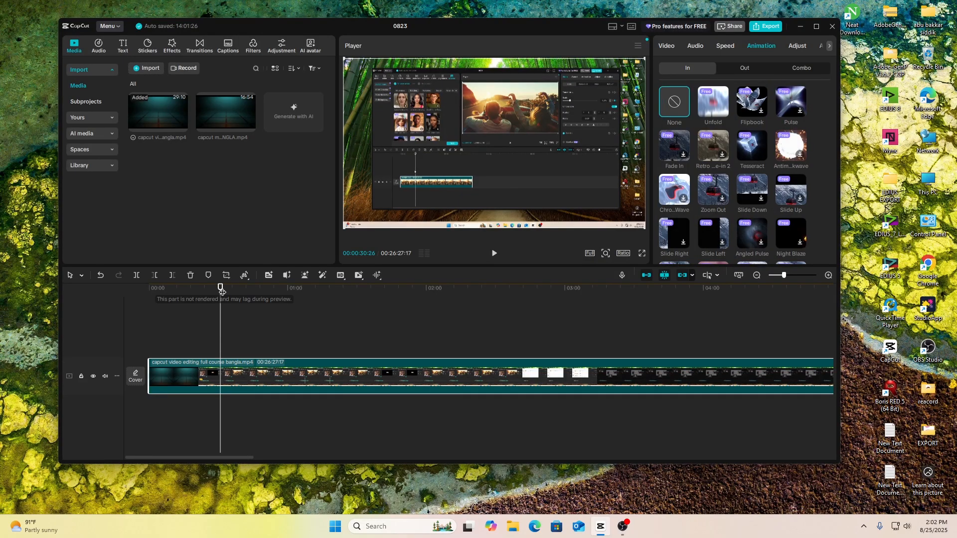
# Step: Split the course video clip at about 00:00:24:18, 00:00:56:03 and 00:01:25:20
pyautogui.moveTo(221, 290); pyautogui.dragTo(206, 290)
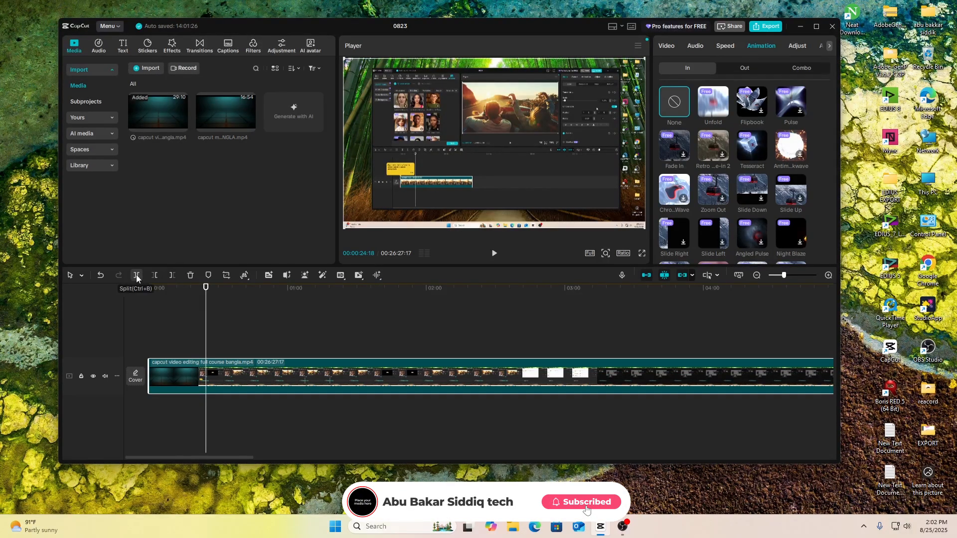
pyautogui.click(137, 276)
pyautogui.moveTo(249, 289); pyautogui.dragTo(280, 293)
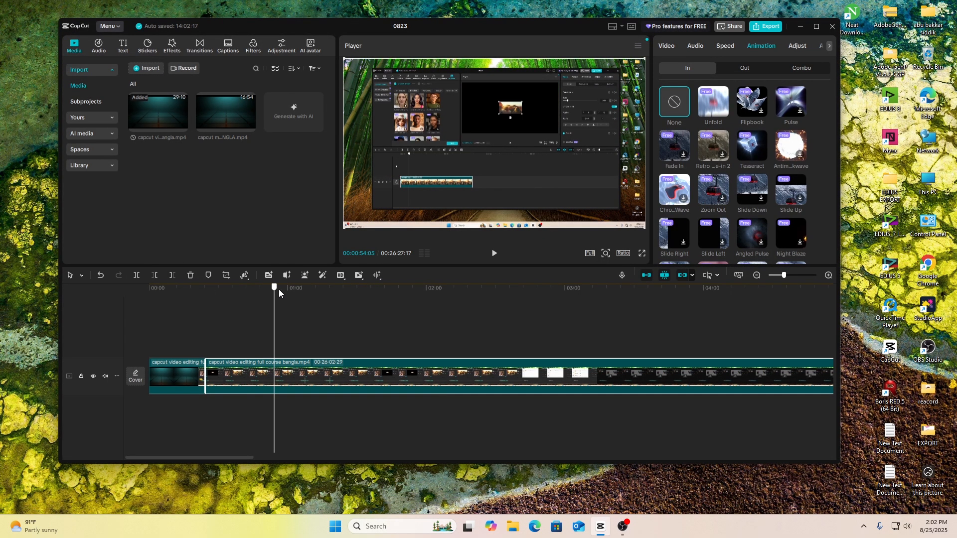
pyautogui.click(279, 289)
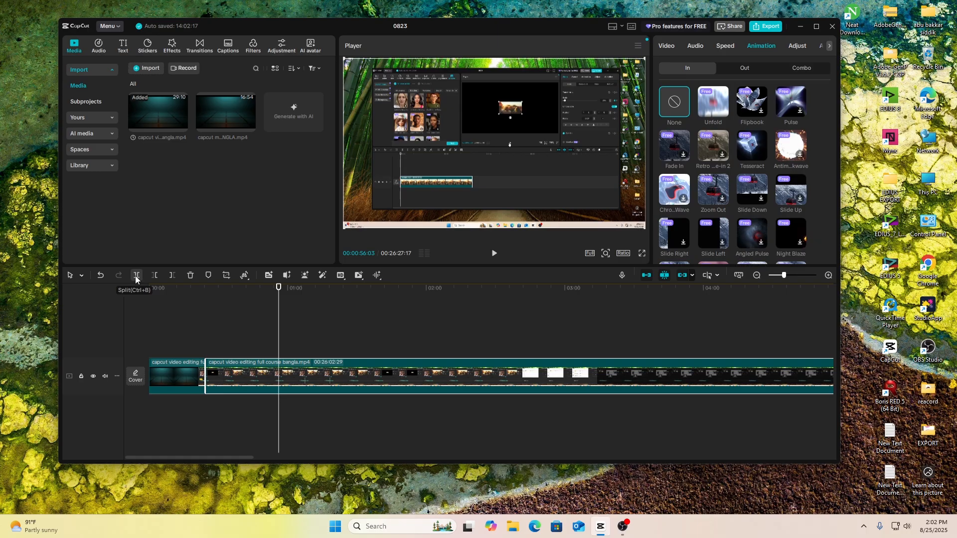
pyautogui.click(136, 276)
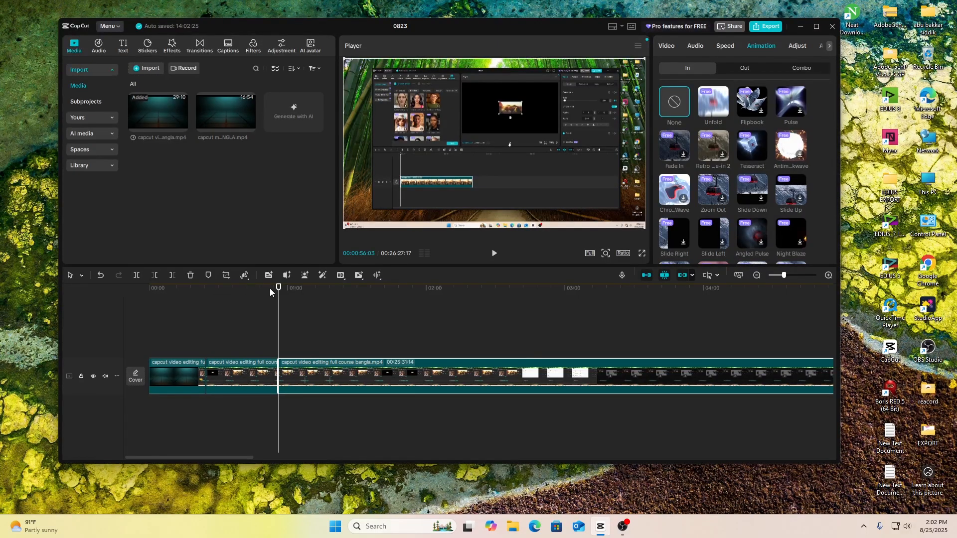
pyautogui.moveTo(279, 289); pyautogui.dragTo(347, 289)
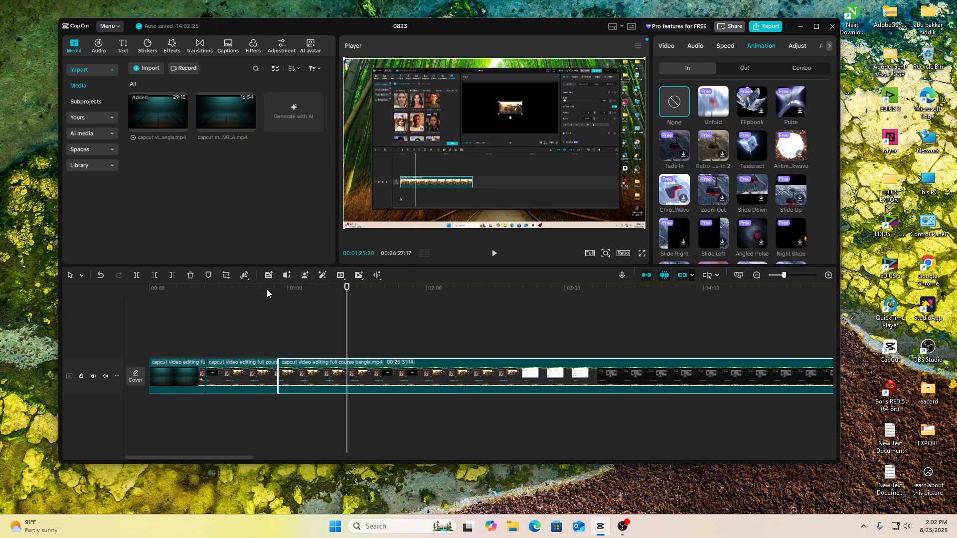
pyautogui.click(137, 276)
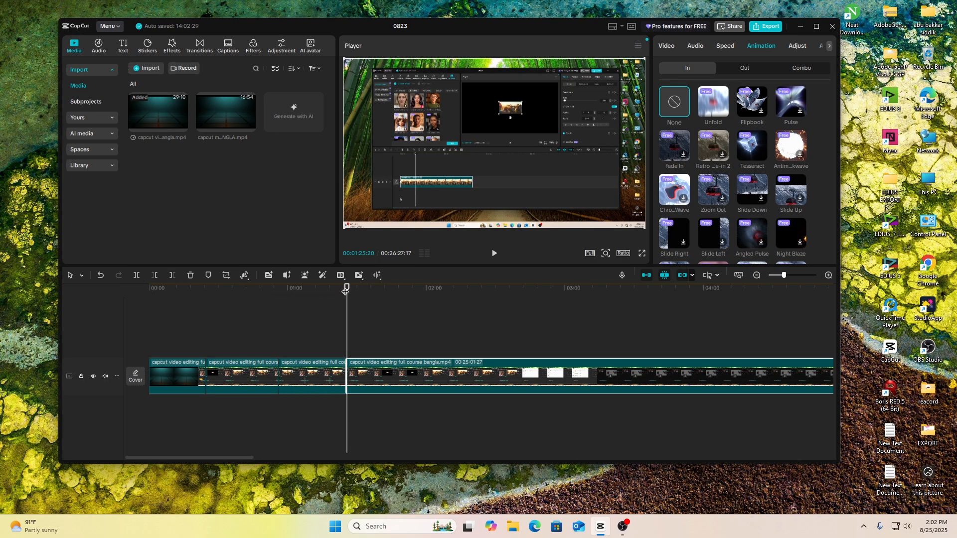
# Step: Apply the Unfold entrance animation to the first clip segment and preview it from the start of the timeline
pyautogui.moveTo(347, 288); pyautogui.dragTo(149, 290)
pyautogui.click(186, 375)
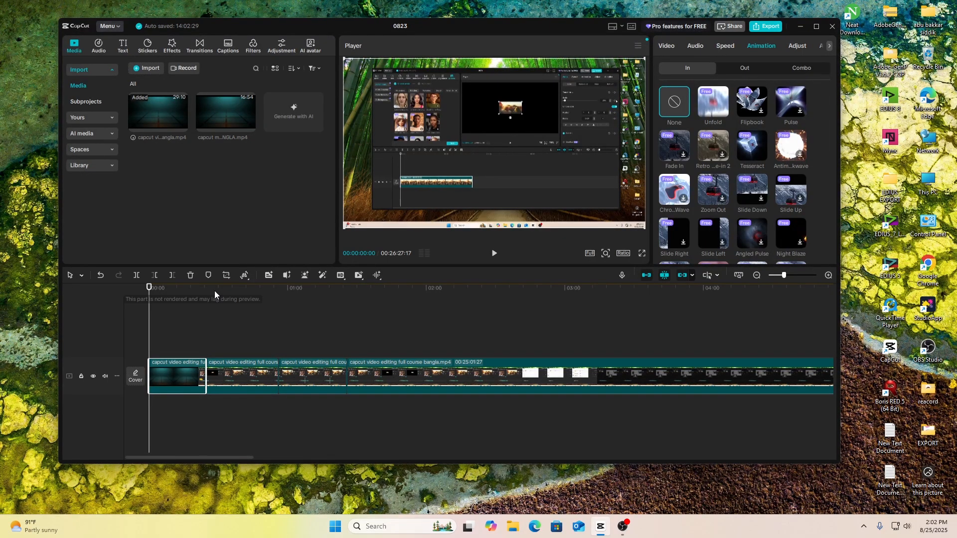
pyautogui.click(716, 100)
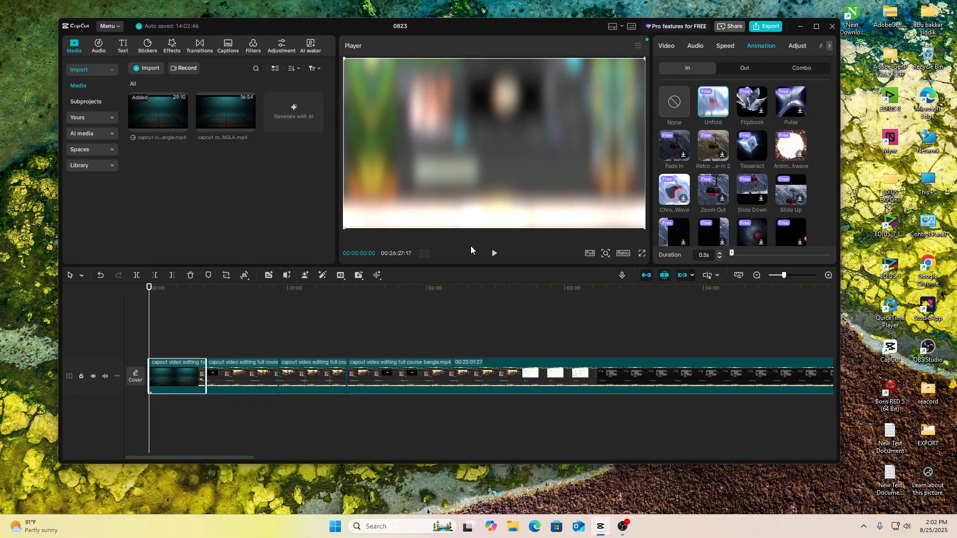
pyautogui.press('space')
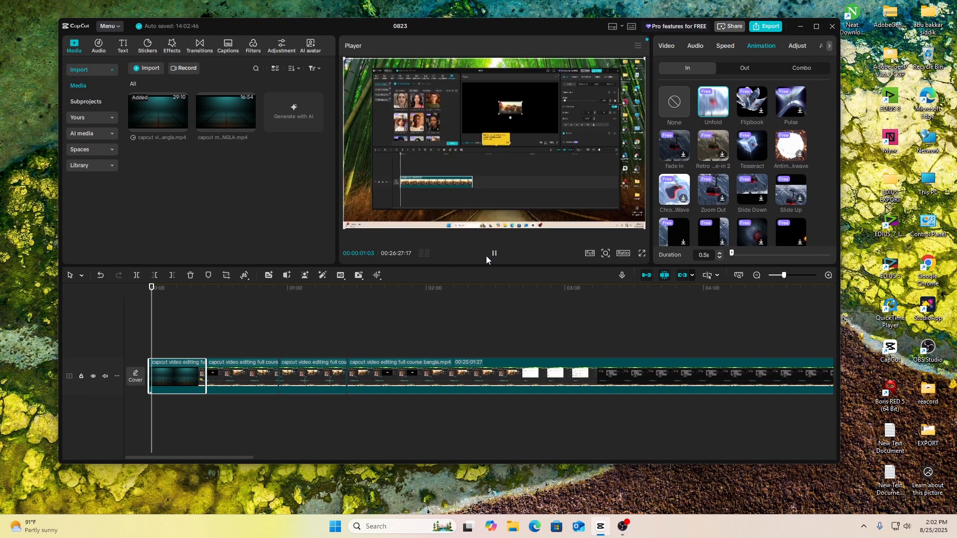
pyautogui.click(127, 288)
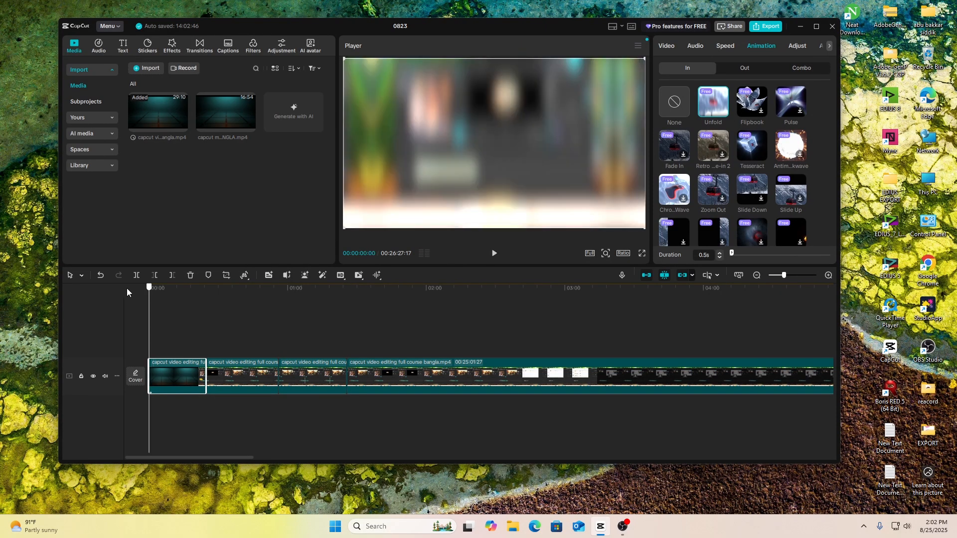
pyautogui.press('space')
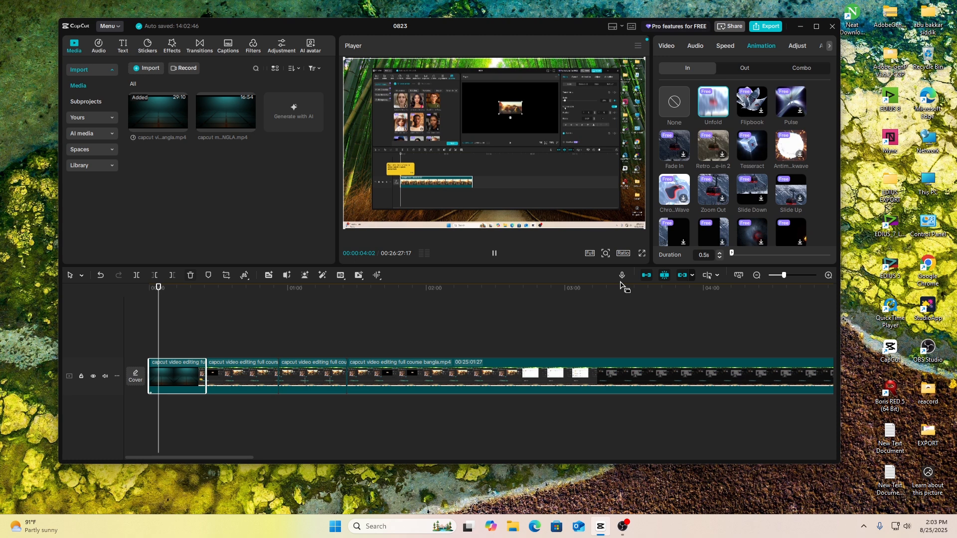
pyautogui.moveTo(783, 276); pyautogui.dragTo(796, 276)
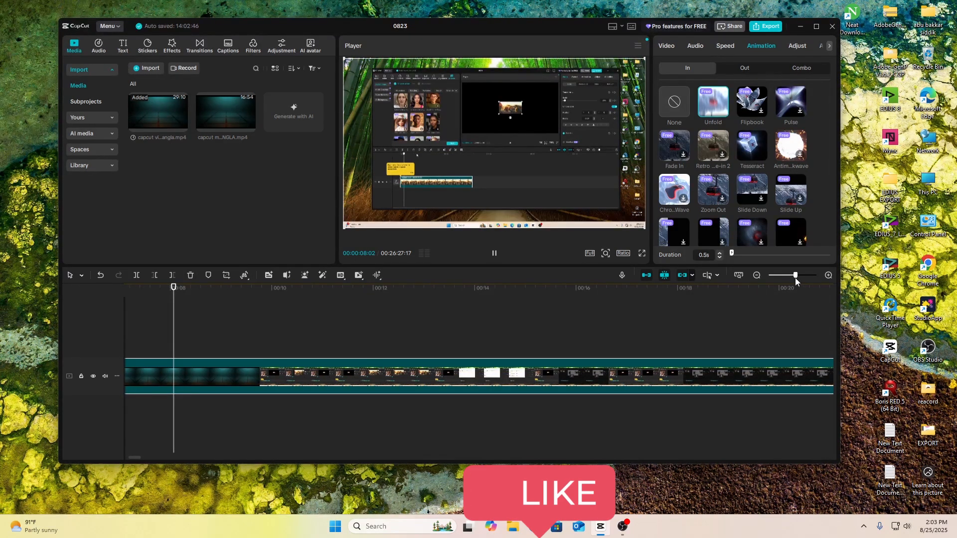
pyautogui.press('space')
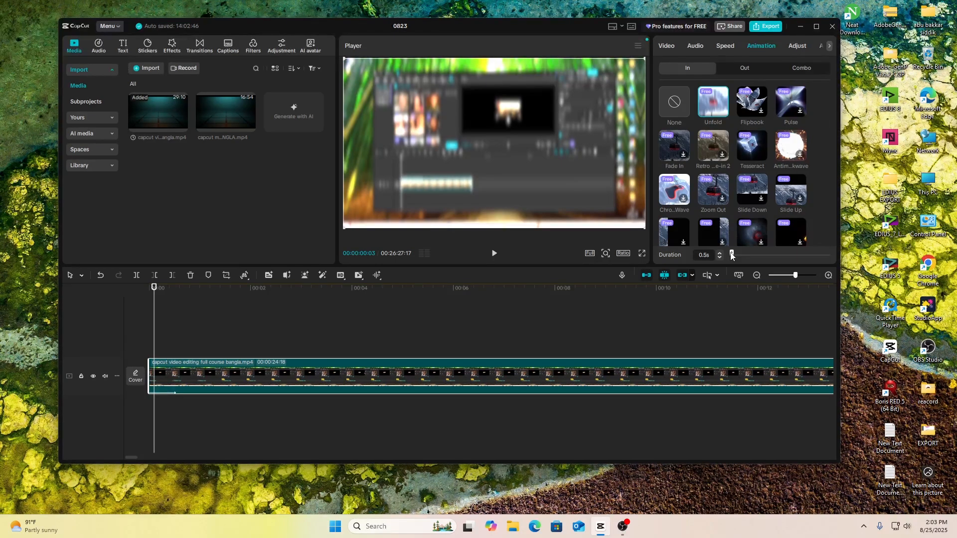
# Step: Lengthen the first segment's Unfold animation, trying 5.2 s and settling on 3.5 s
pyautogui.moveTo(731, 256); pyautogui.dragTo(749, 249)
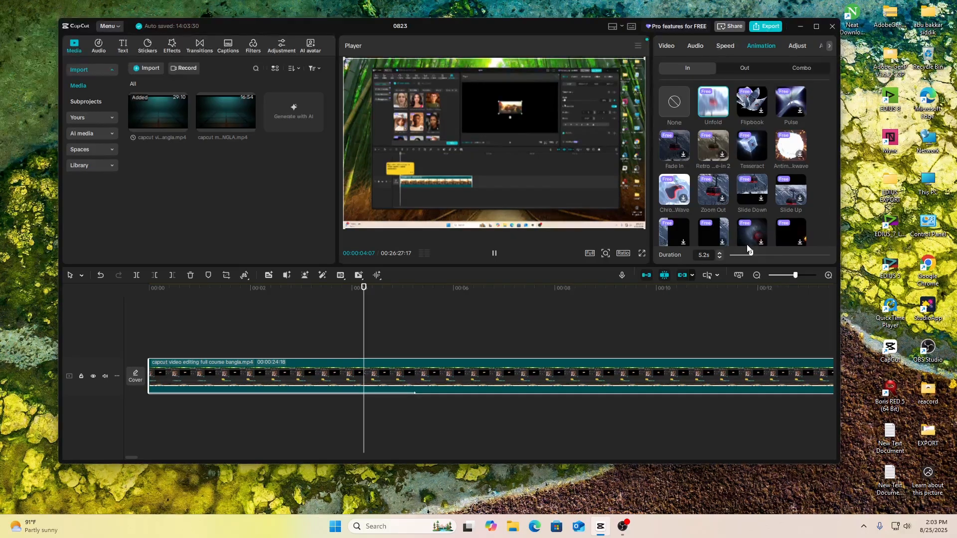
pyautogui.moveTo(749, 249); pyautogui.dragTo(744, 252)
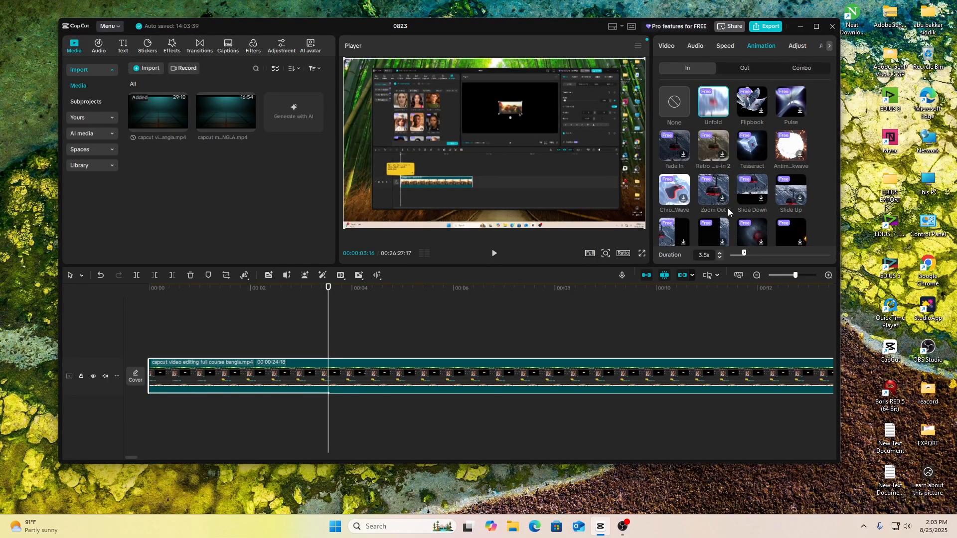
# Step: Try the Slide Right and Tesseract entrance animations on the first segment, adjusting the duration to 4.8 s and 2.7 s
pyautogui.click(685, 245)
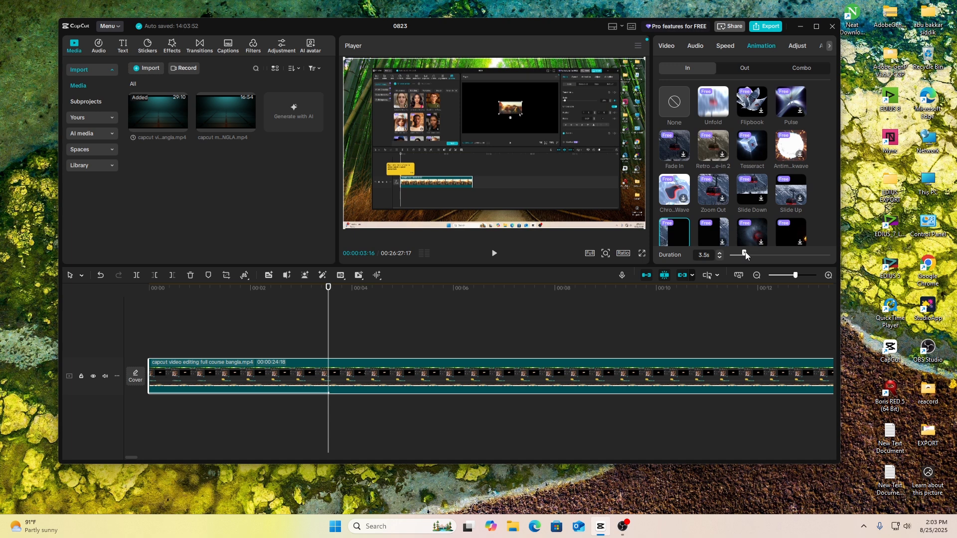
pyautogui.moveTo(746, 255); pyautogui.dragTo(751, 257)
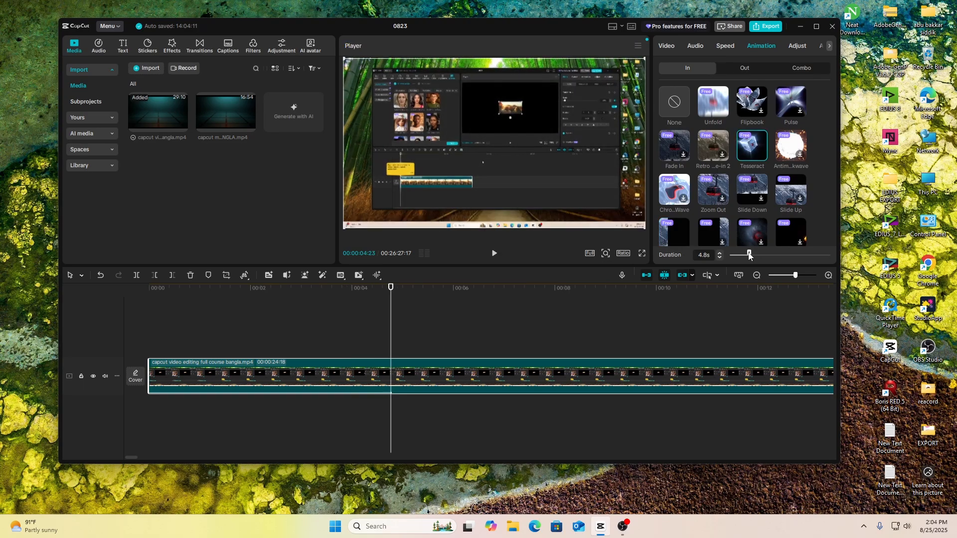
pyautogui.moveTo(749, 253); pyautogui.dragTo(741, 256)
# Step: Try the Flipbook and Snapshots entrance animations on the first segment
pyautogui.click(763, 114)
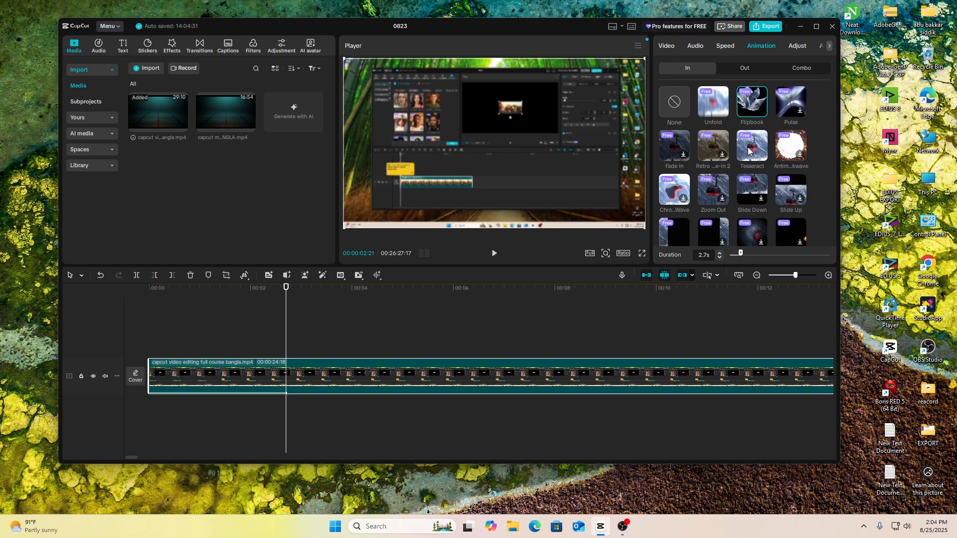
pyautogui.scroll(-5, 750, 151)
pyautogui.click(763, 194)
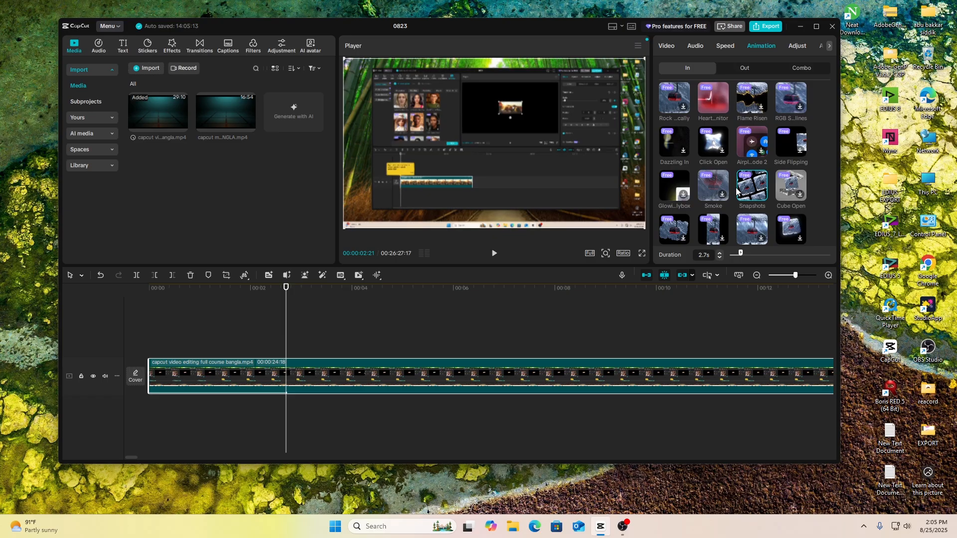
# Step: Try the Magic Burst entrance animation on the first segment with a 5.1 s duration, and replace it with Jelly I
pyautogui.scroll(-5, 737, 191)
pyautogui.click(713, 172)
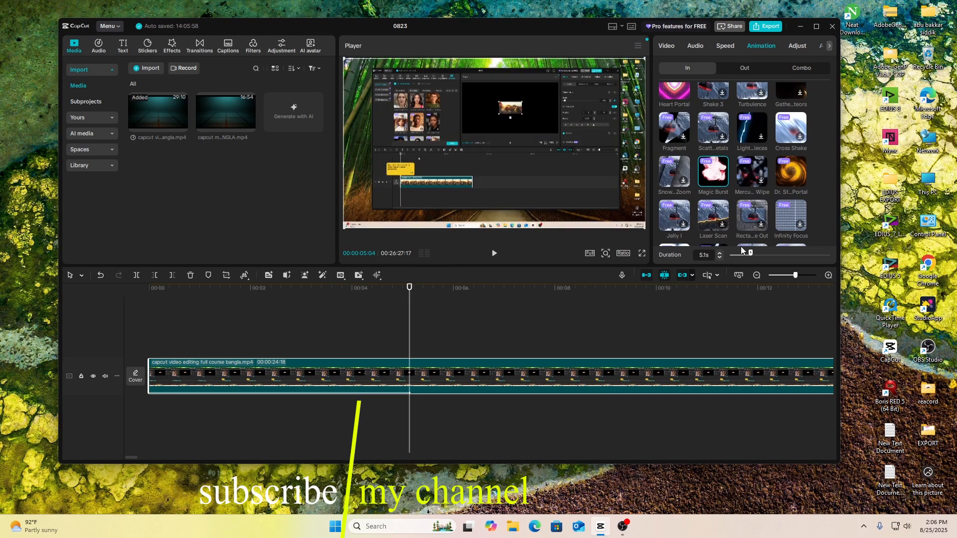
pyautogui.click(674, 216)
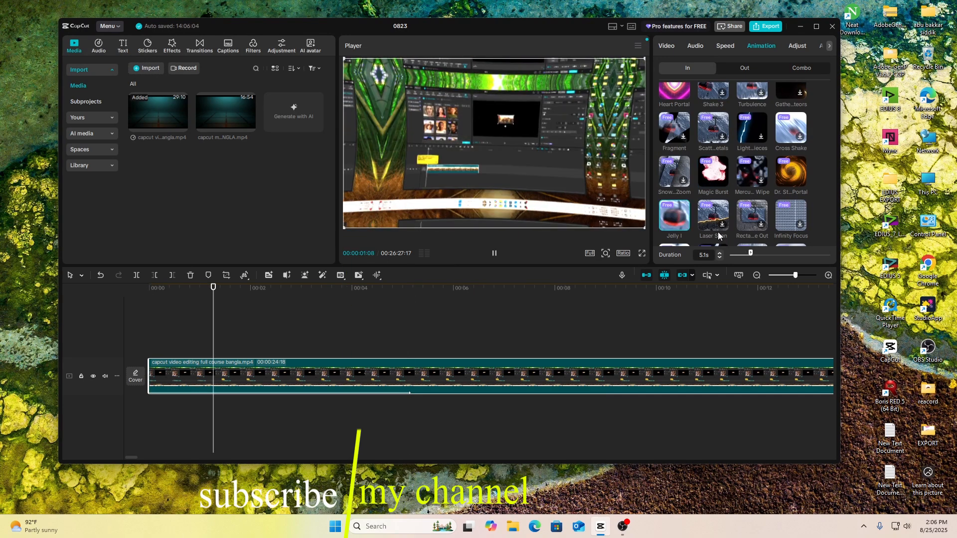